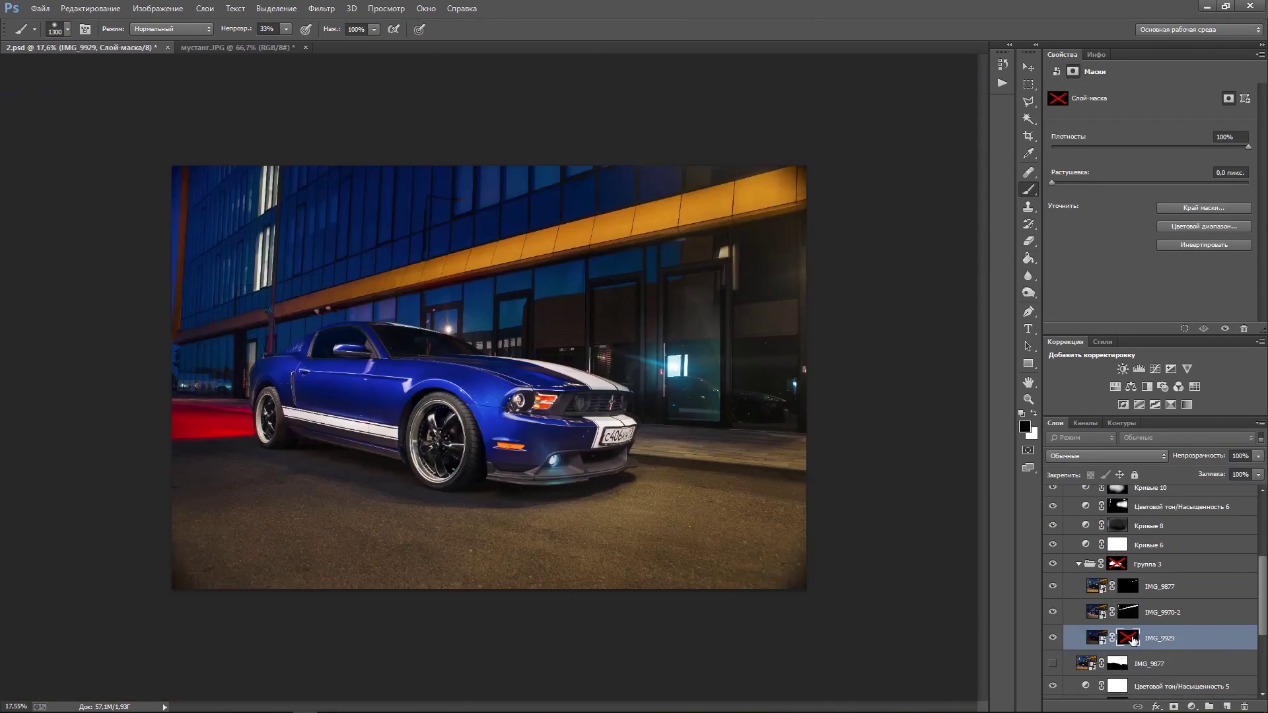
Hide the IMG_9929 layer to brighten the ground beneath the Mustang
{"action": "left_click", "coordinate": [1051, 637]}
{"action": "scroll", "coordinate": [1054, 550], "scroll_direction": "down", "scroll_amount": 1}
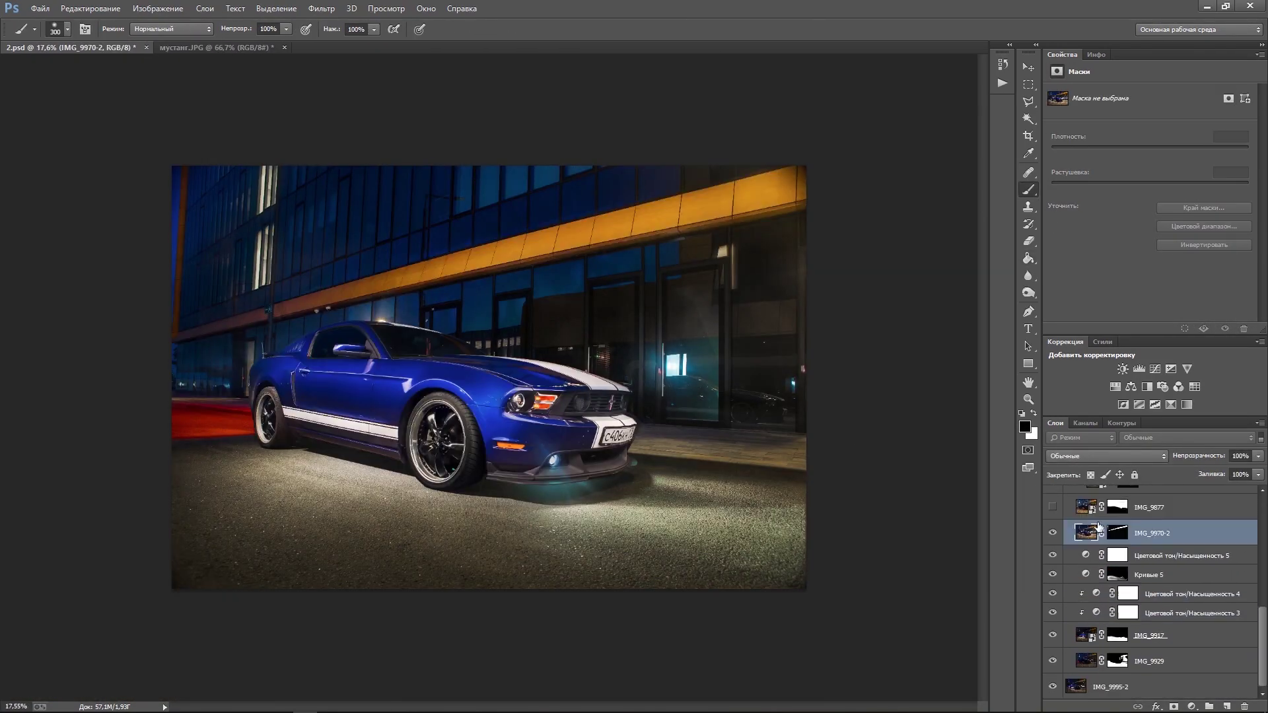